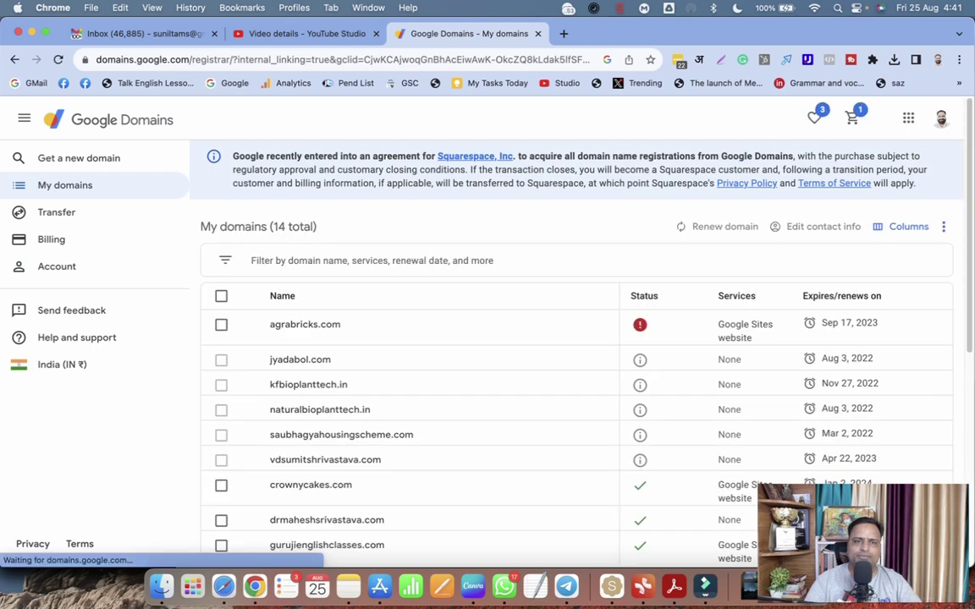
Open crownycakes.com's overview from further down the My domains list
scroll(576, 381, down, 2)
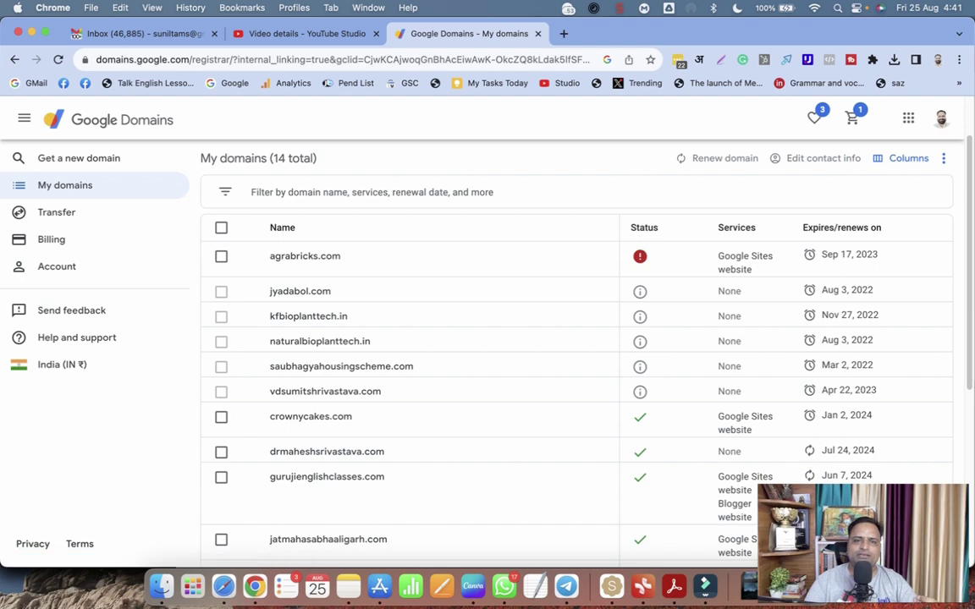
scroll(305, 255, down, 2)
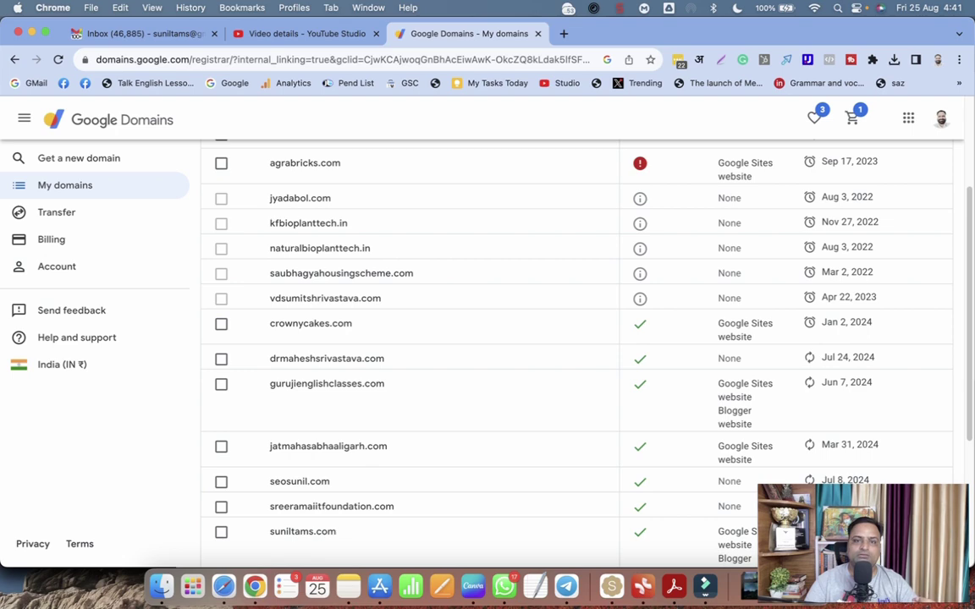
click(307, 324)
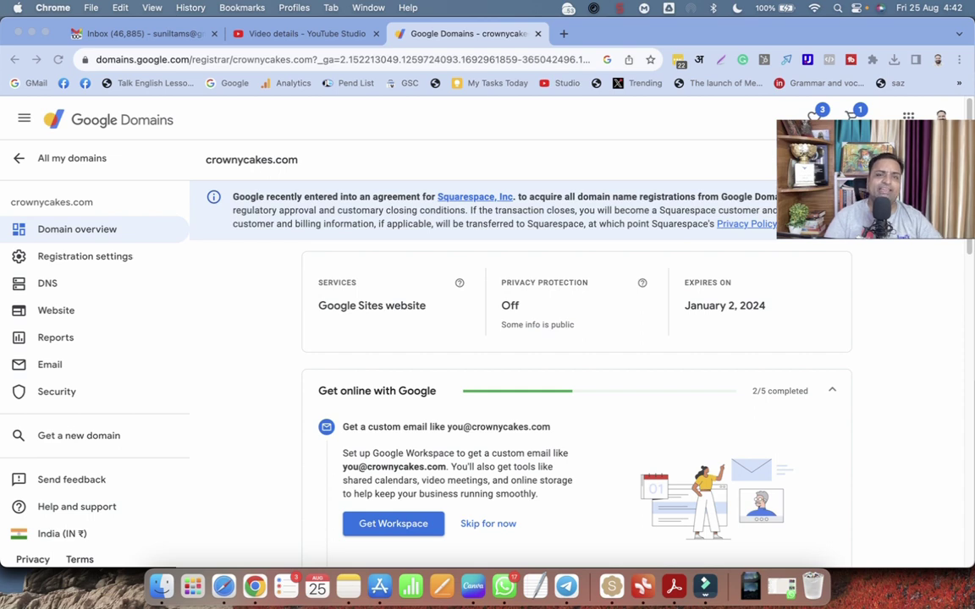
Highlight the crownycakes.com name and go to its Website services page
click(98, 527)
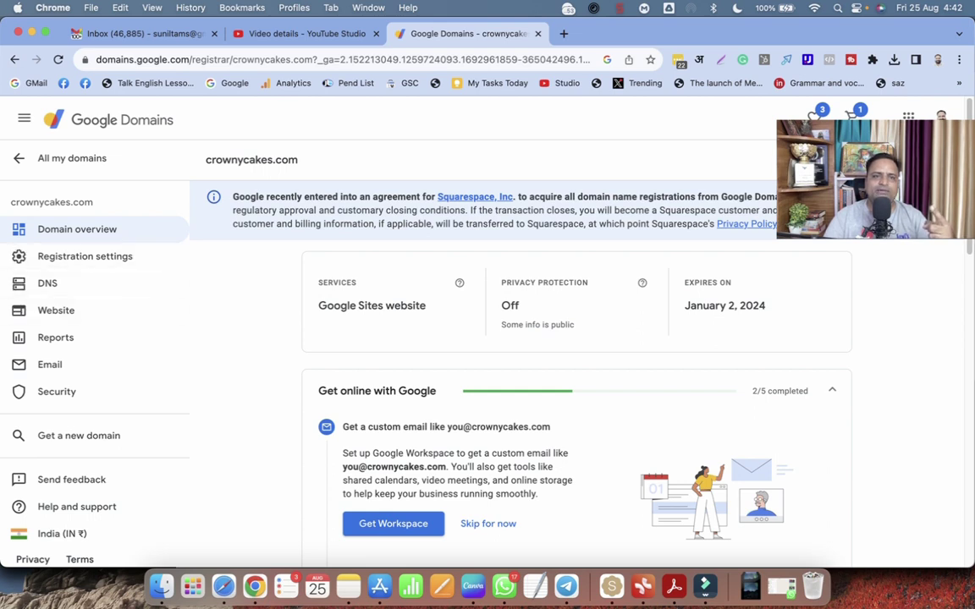
drag(94, 202, 10, 202)
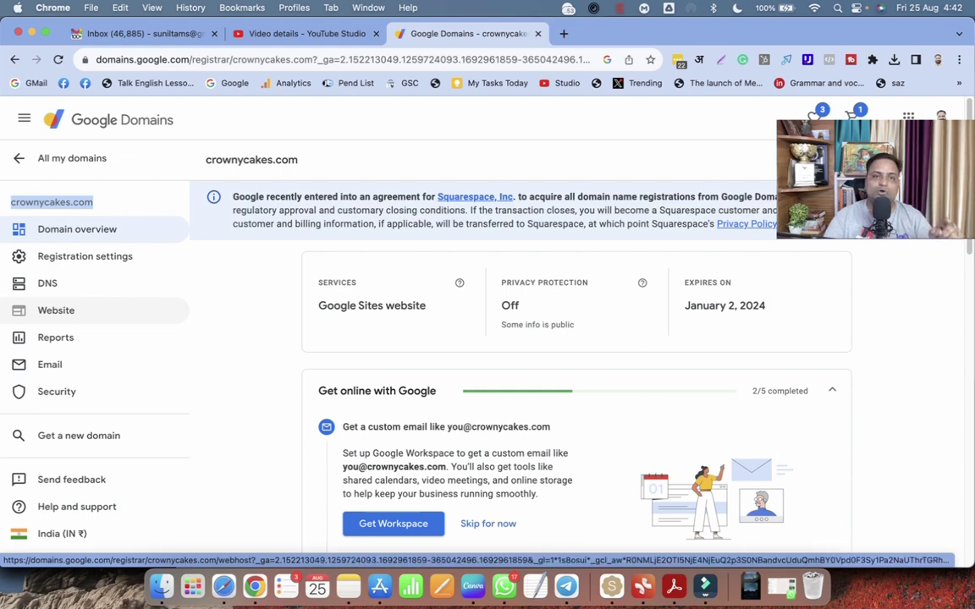
click(56, 310)
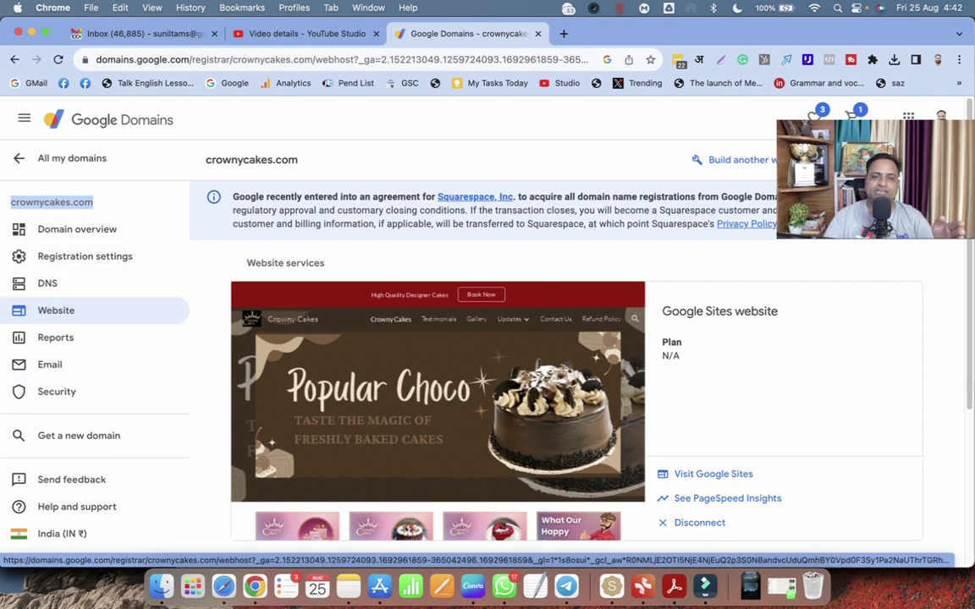
scroll(525, 389, down, 5)
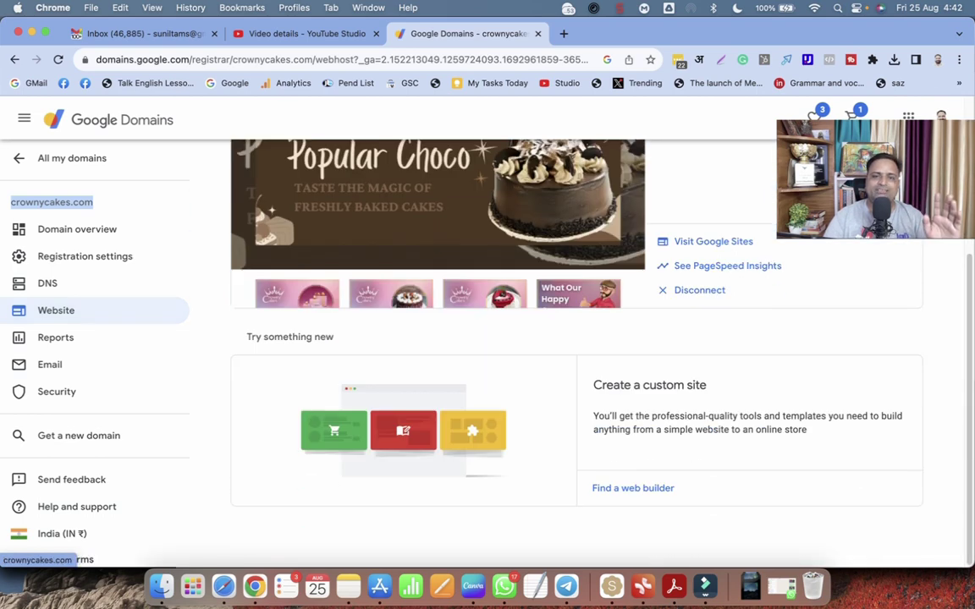
scroll(525, 390, up, 5)
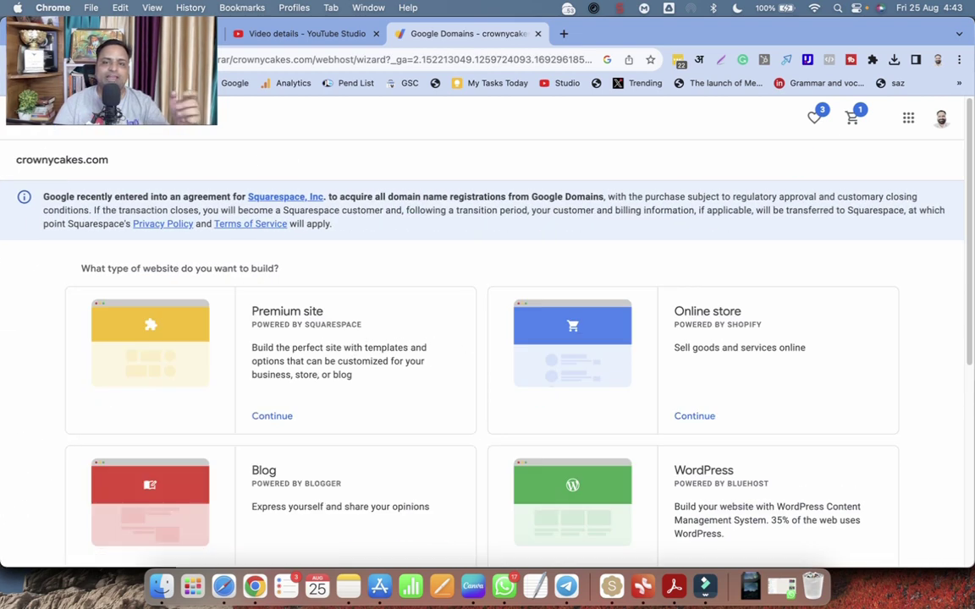
Browse the website types and pick Blog (Powered by Blogger) for crownycakes.com
scroll(482, 339, down, 1)
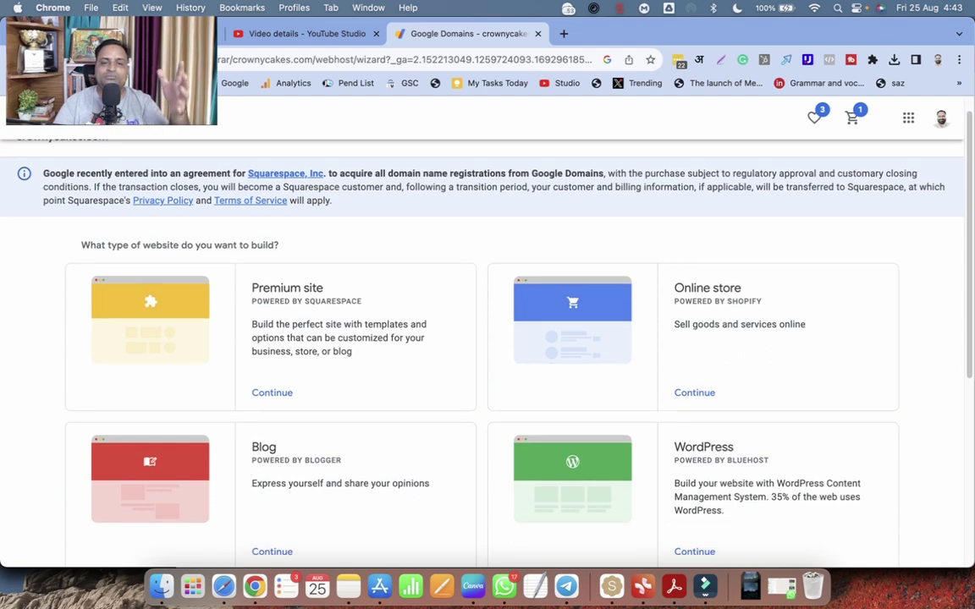
scroll(482, 339, down, 1)
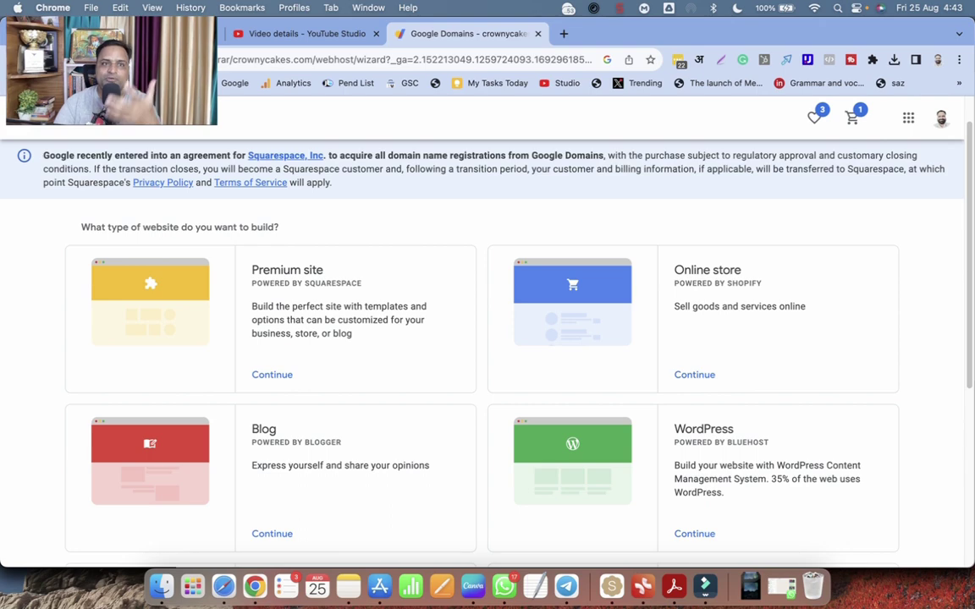
scroll(572, 492, down, 5)
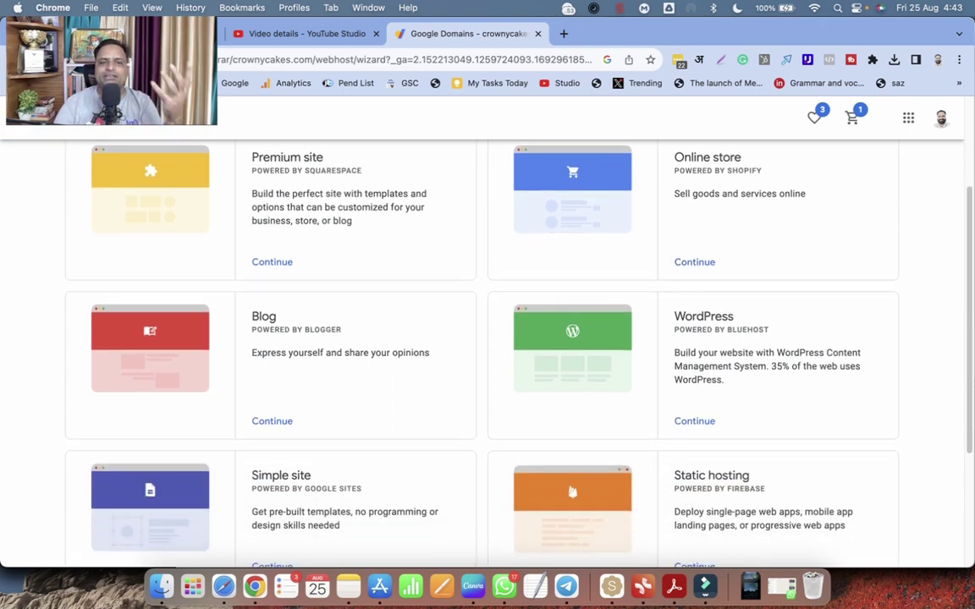
scroll(483, 339, down, 5)
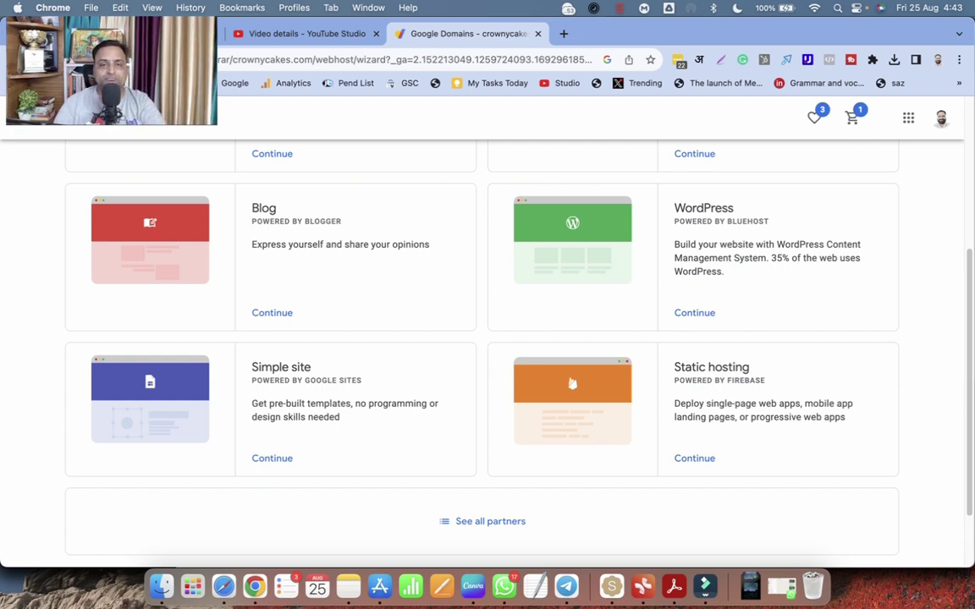
scroll(272, 439, up, 3)
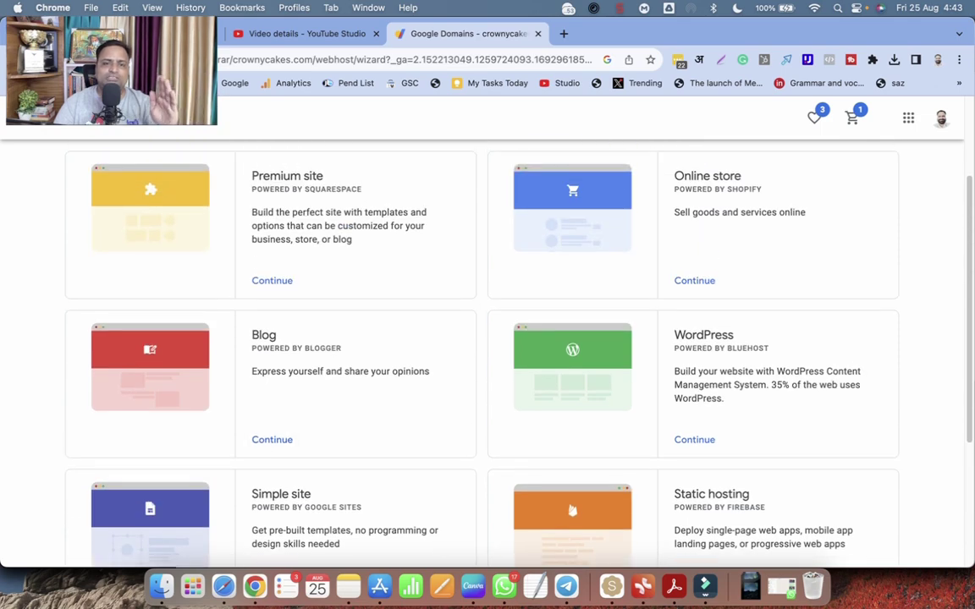
click(272, 440)
Choose Start with Blogger on the Start a blog page
scroll(483, 355, down, 3)
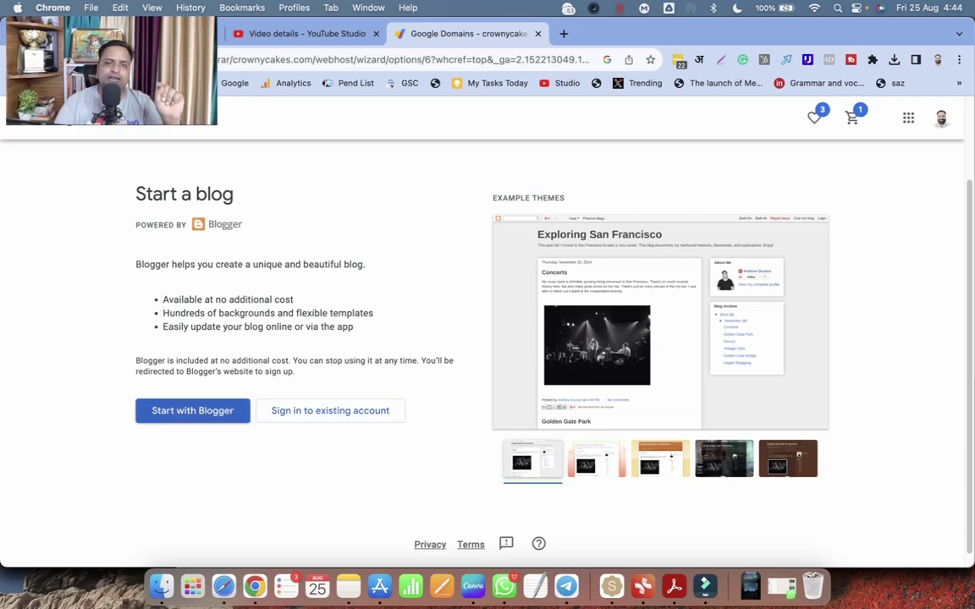
click(192, 411)
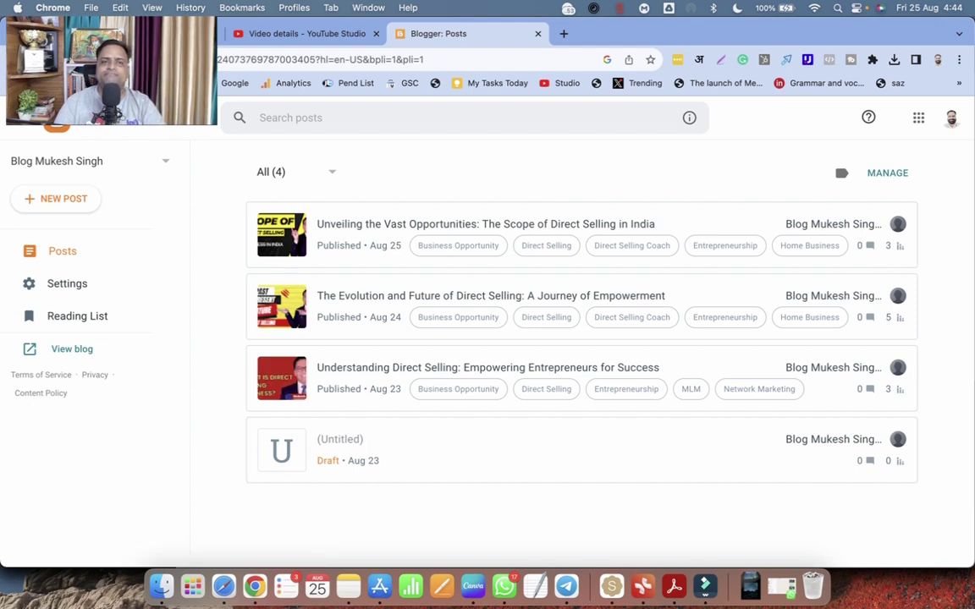
Create a new Blogger blog titled 'Test Blog' with the address 'tesstblogss'
click(93, 161)
scroll(64, 328, down, 5)
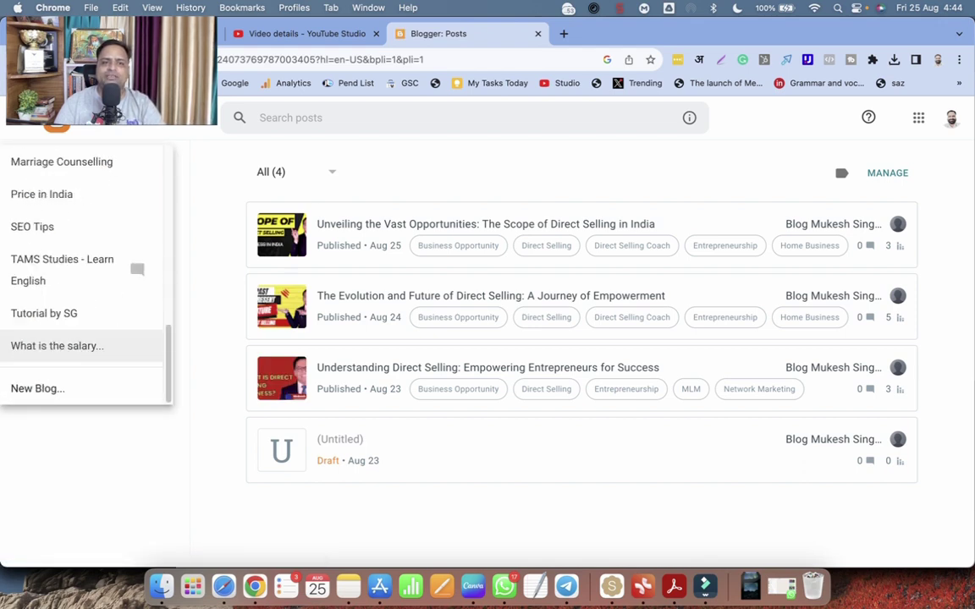
click(37, 387)
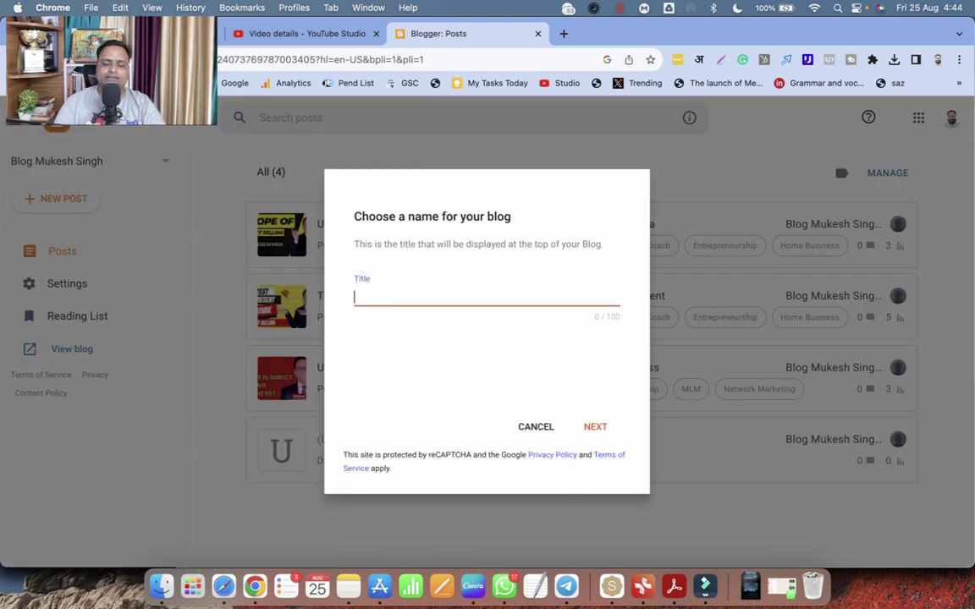
text(Test Blog)
key(Return)
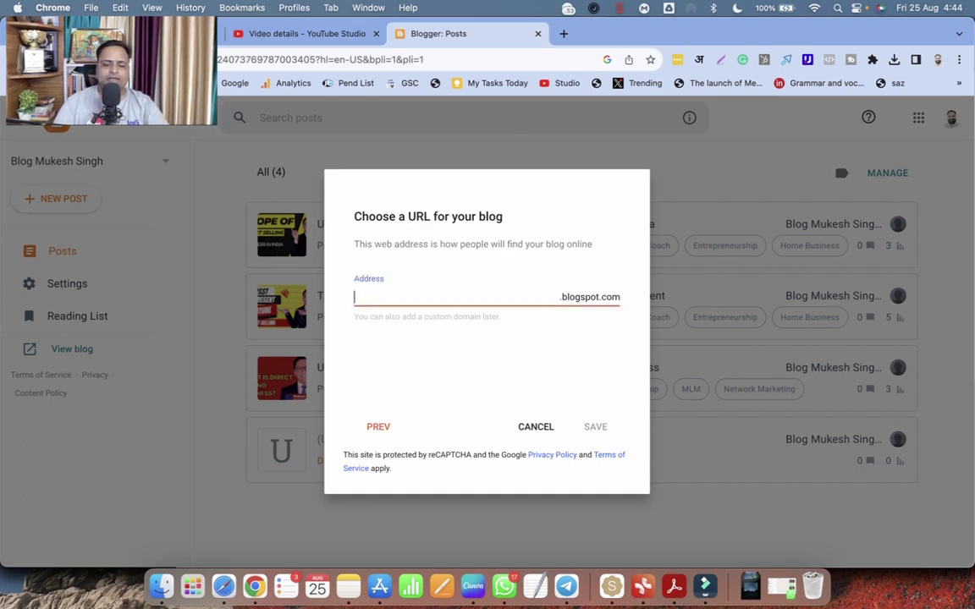
text(tess)
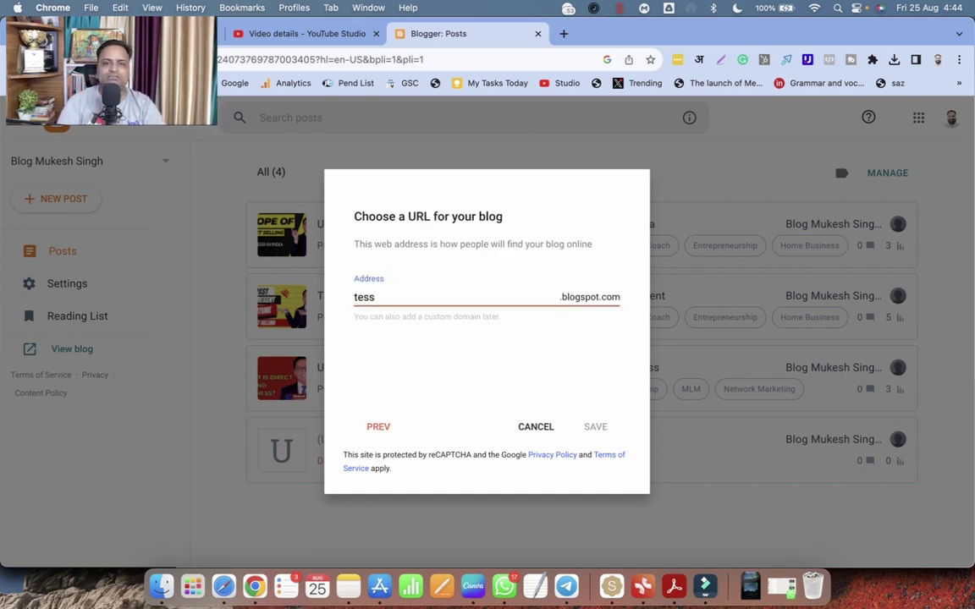
text(tblog)
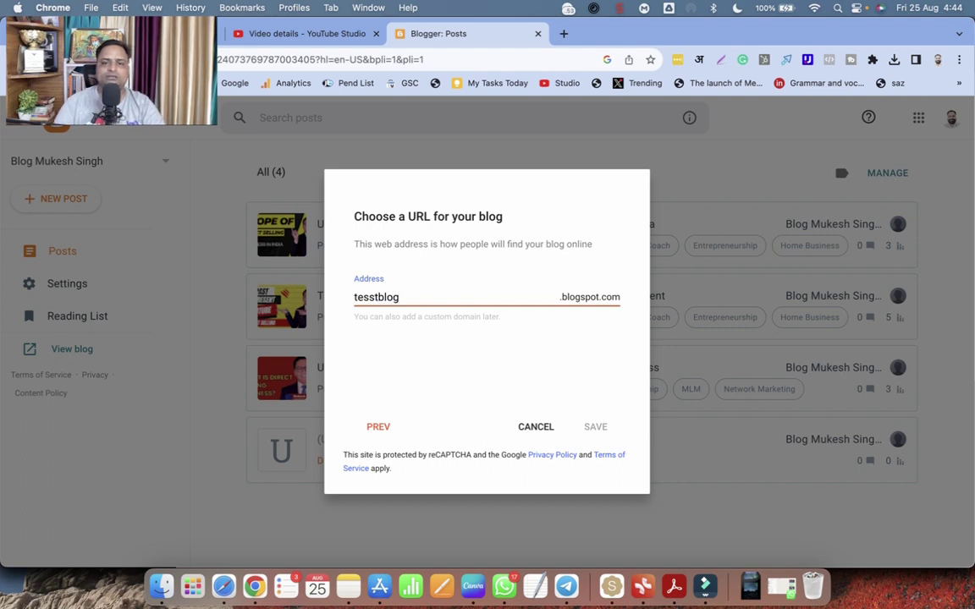
text(ss)
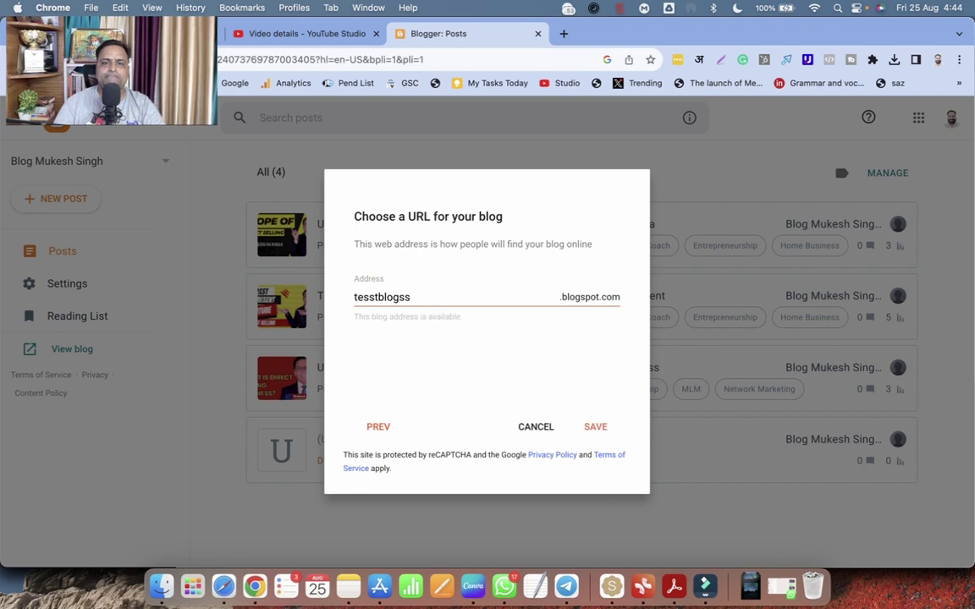
click(595, 427)
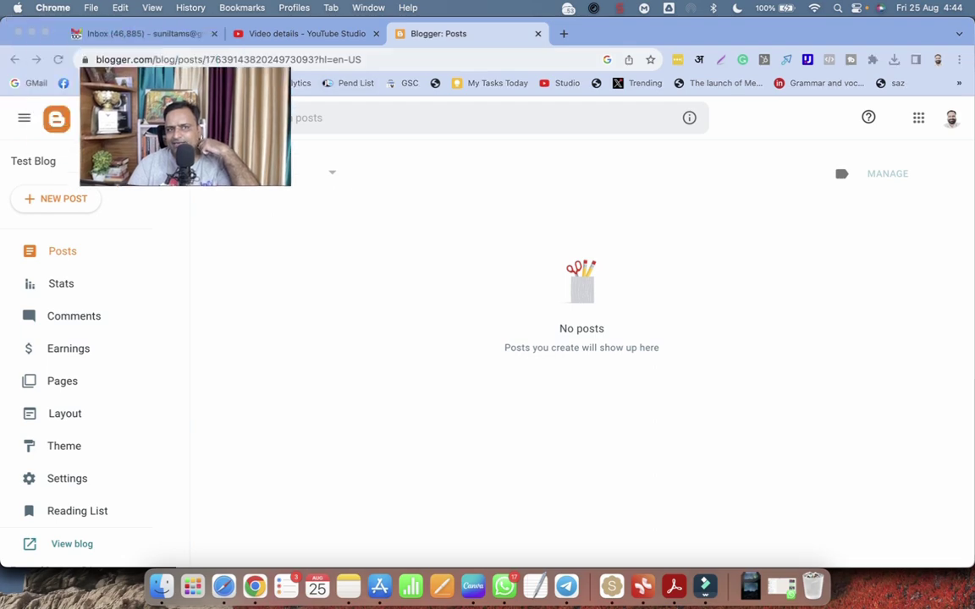
Search the web for 'google' to get back to Google Domains
key(super+l)
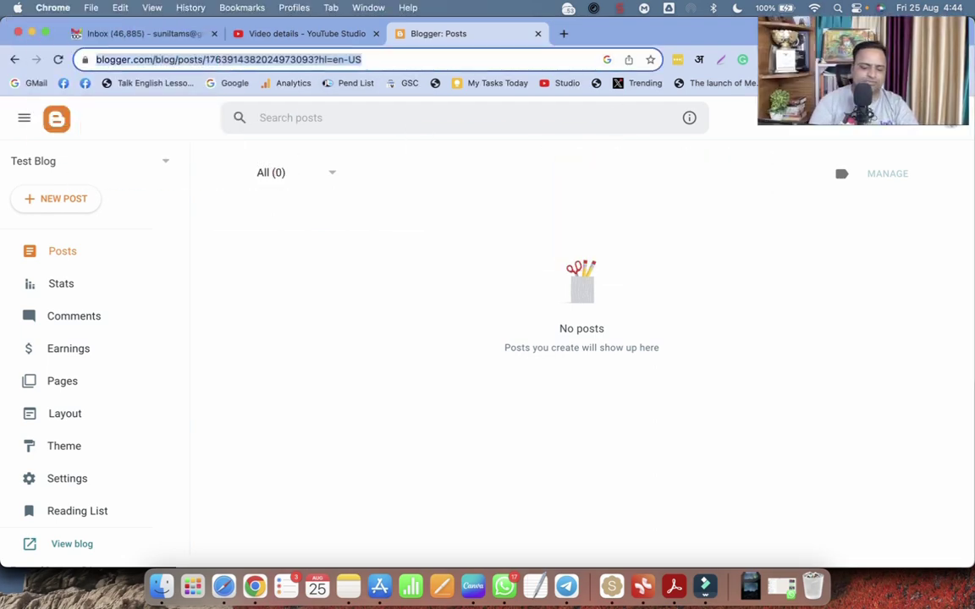
text(google)
key(Return)
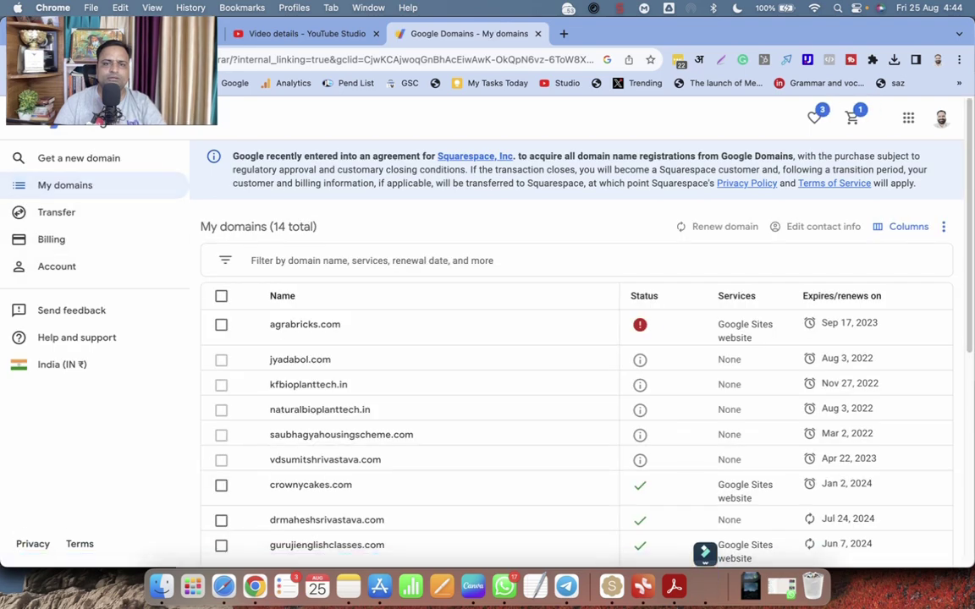
Open crownycakes.com's Website services and choose the Blog (Powered by Blogger) option
click(311, 485)
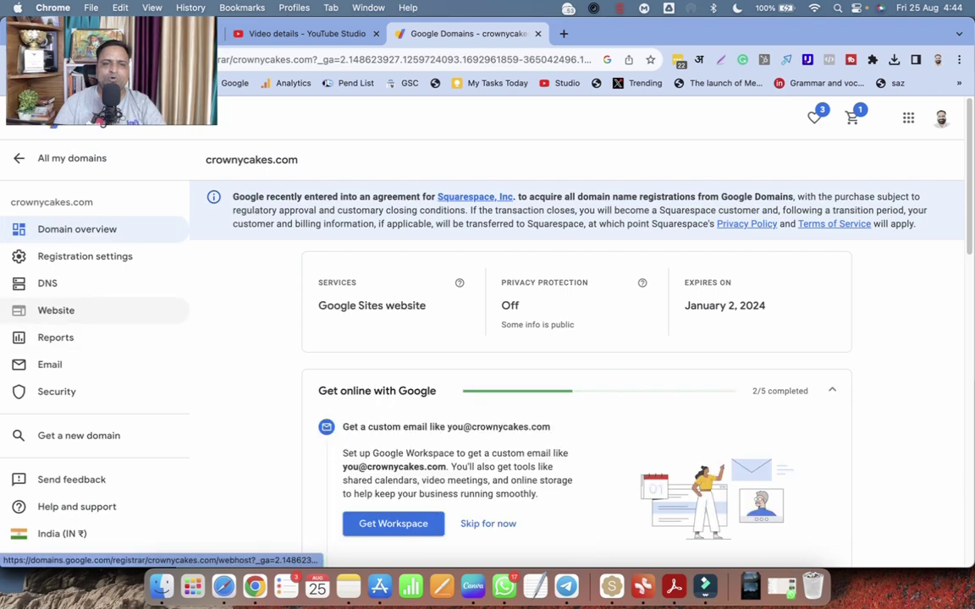
click(56, 309)
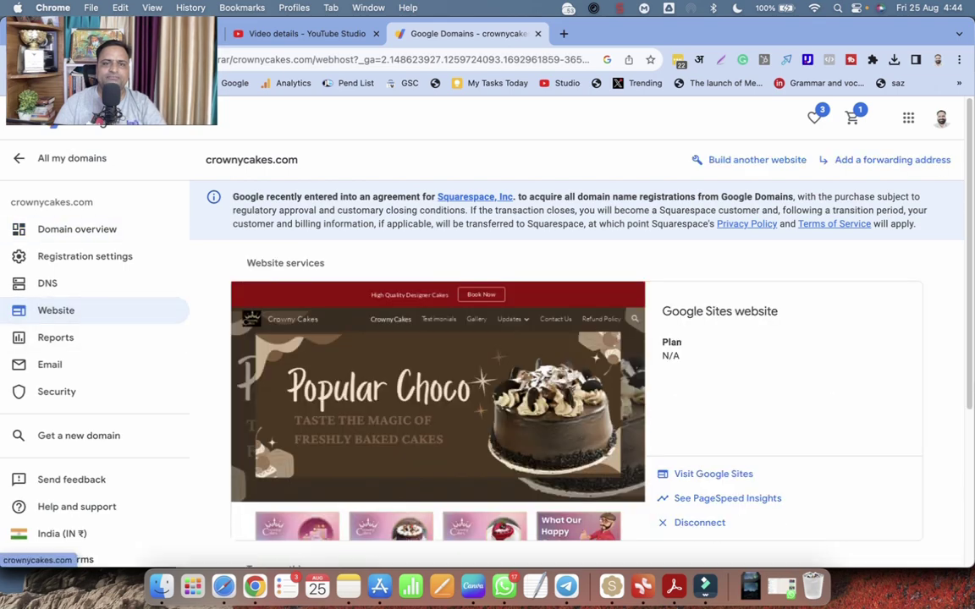
scroll(575, 381, down, 3)
scroll(576, 381, up, 3)
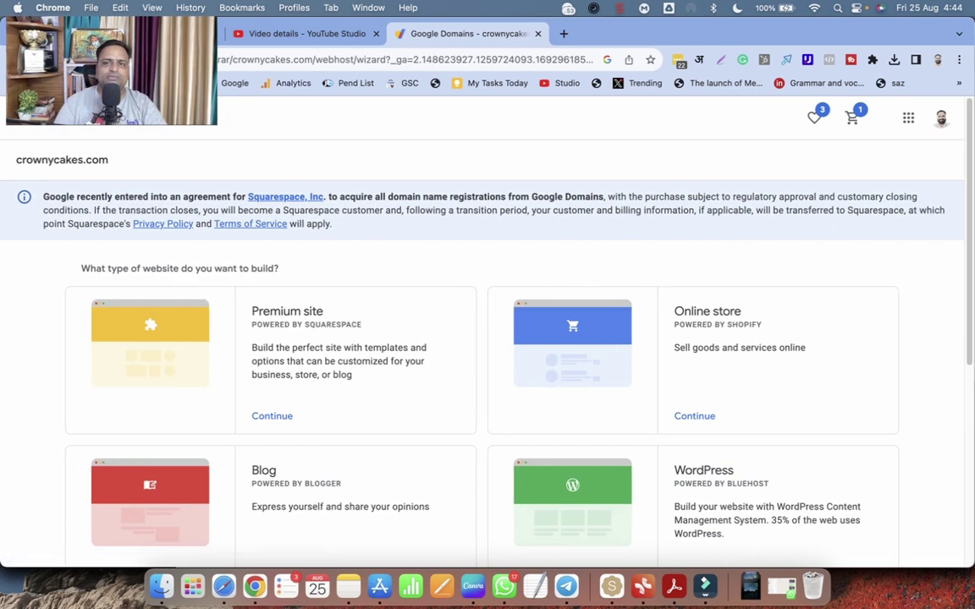
scroll(572, 386, down, 3)
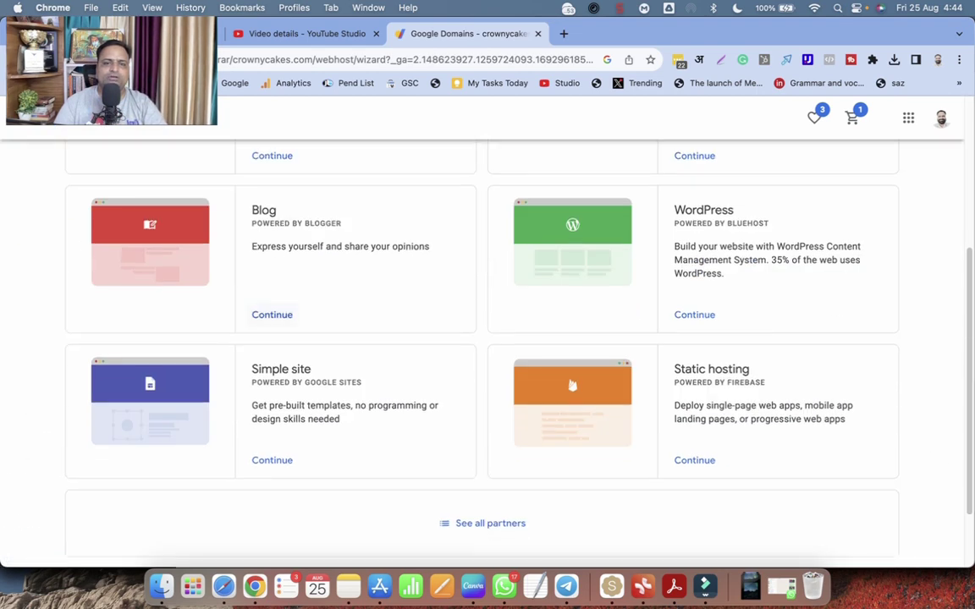
click(272, 315)
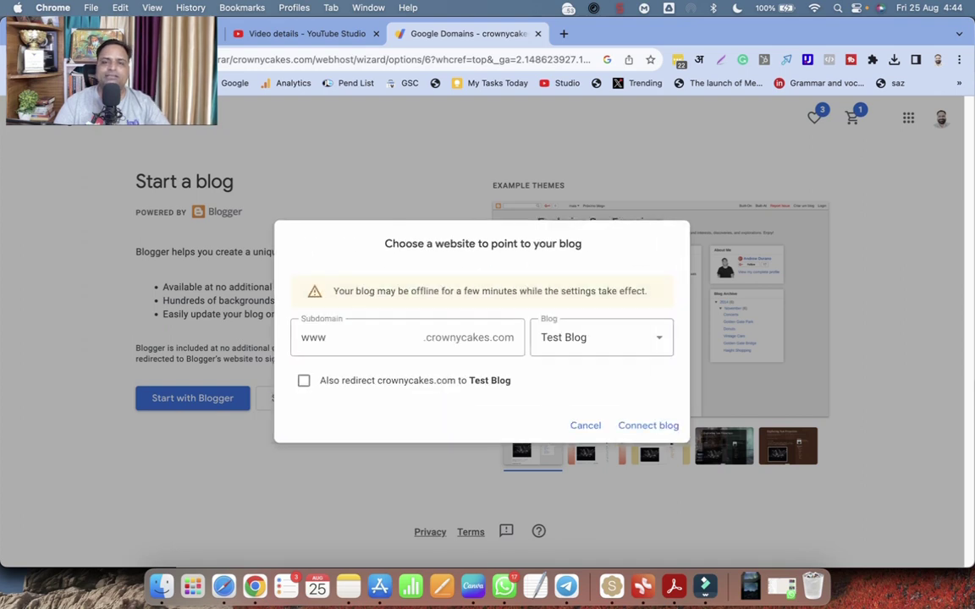
Replace the www subdomain with 'testblog', keep Test Blog selected, and connect the blog
double_click(313, 337)
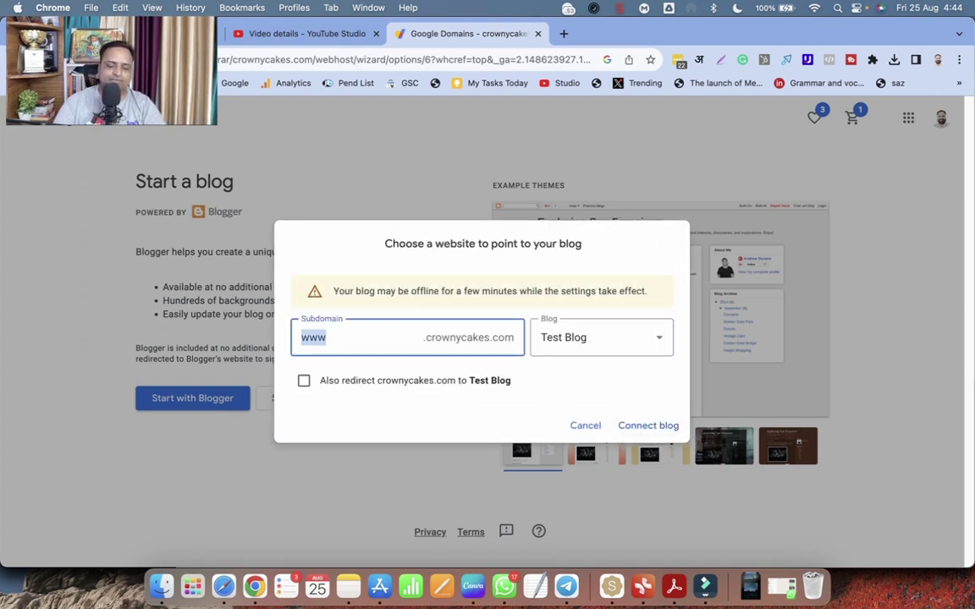
text(testblog)
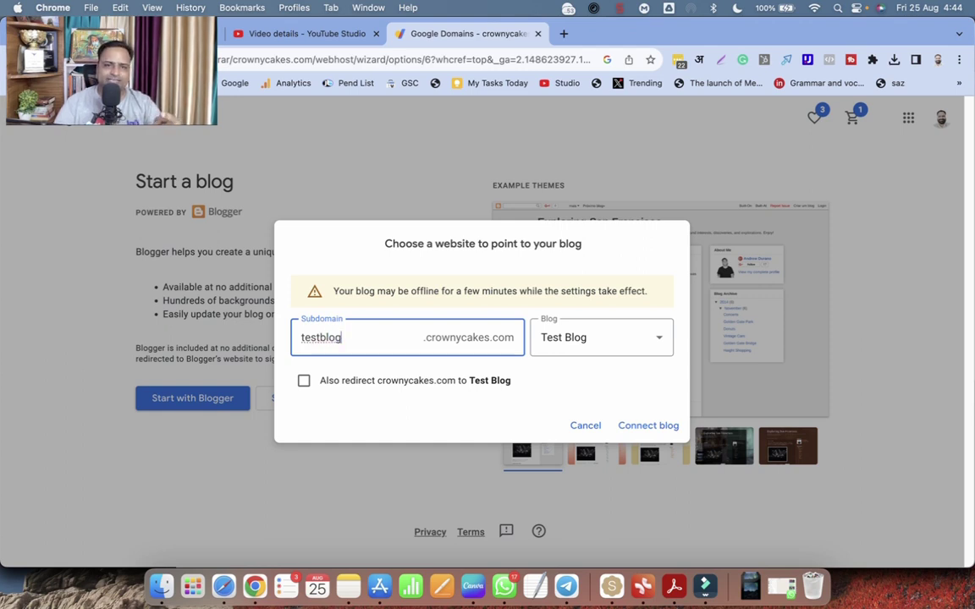
click(601, 337)
scroll(593, 457, down, 5)
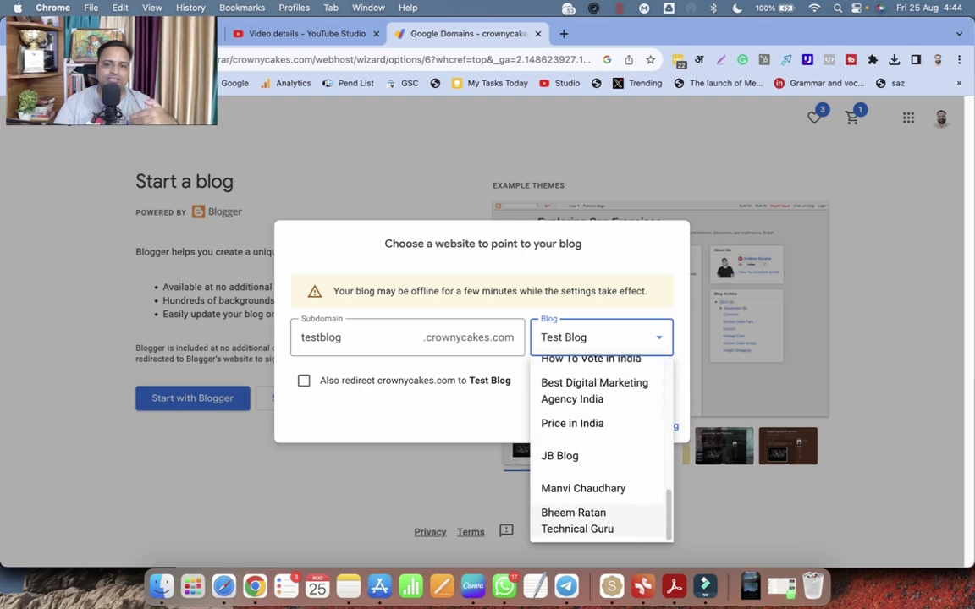
scroll(601, 448, up, 5)
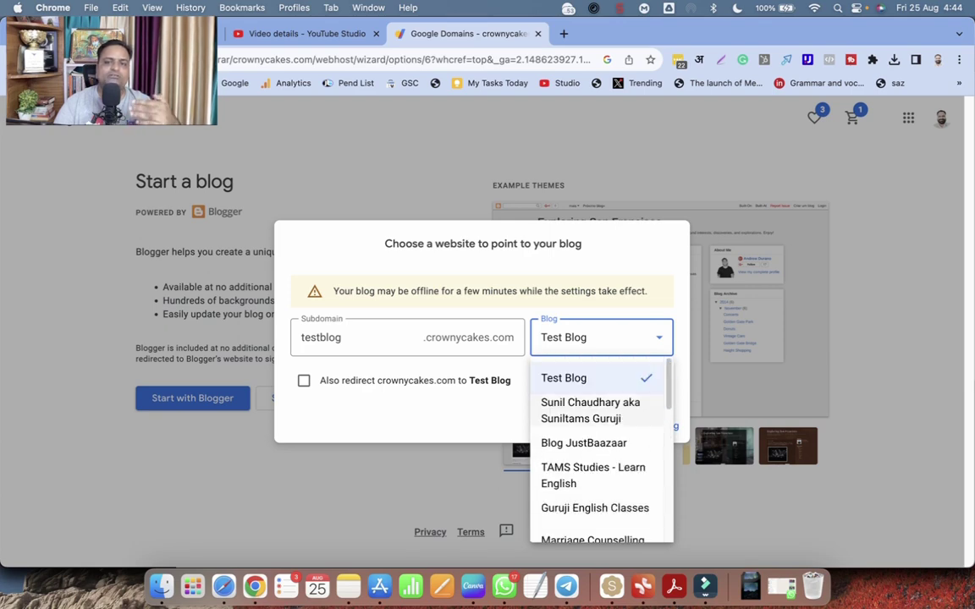
key(Escape)
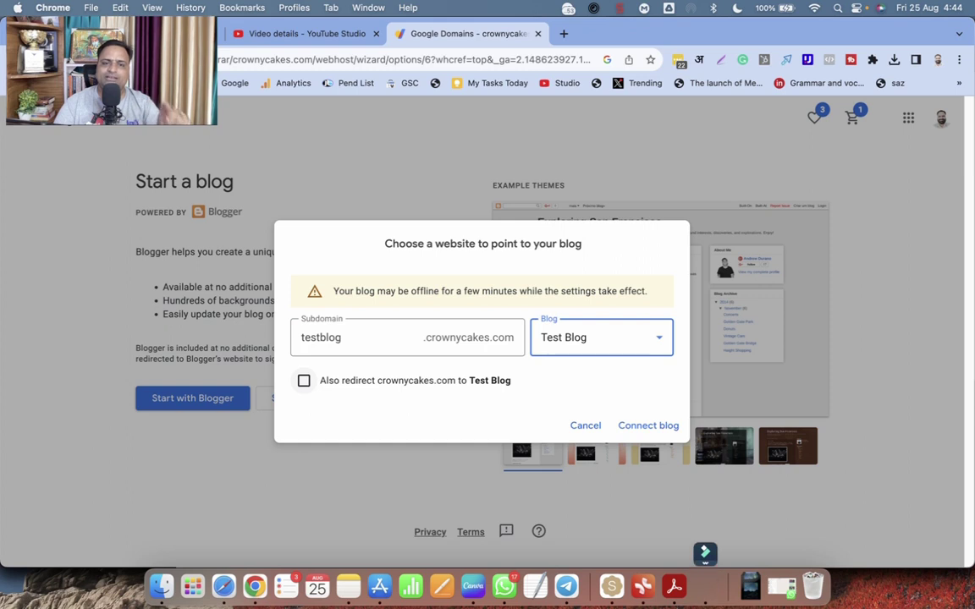
key(shift+Tab)
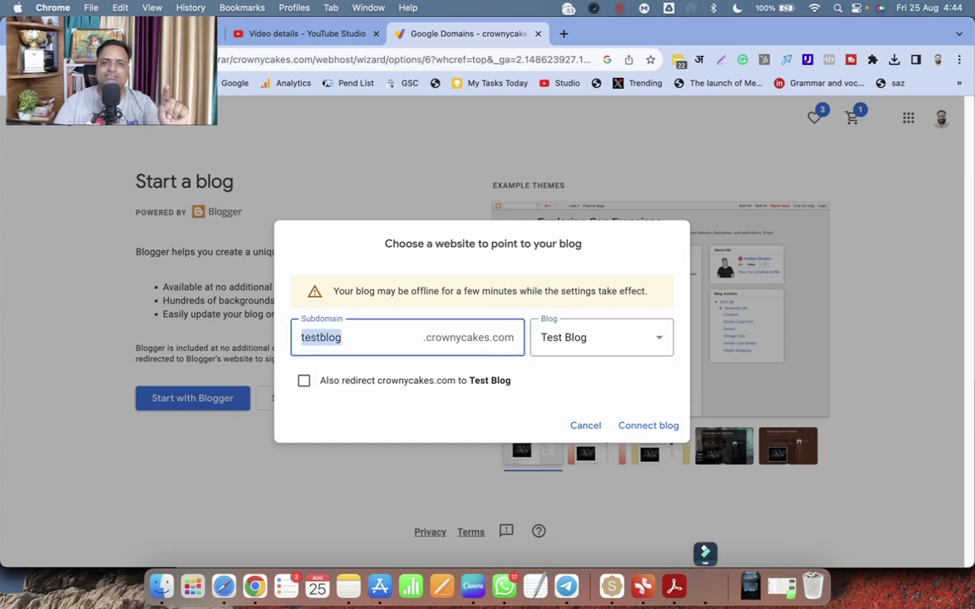
key(Return)
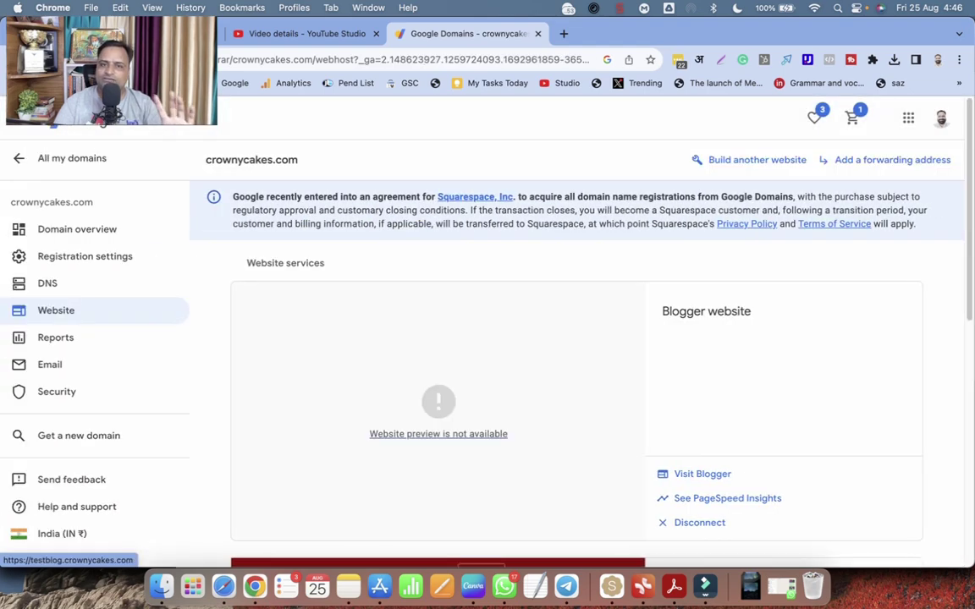
Review crownycakes.com's DNS records and Website services, reloading the DNS page
click(85, 283)
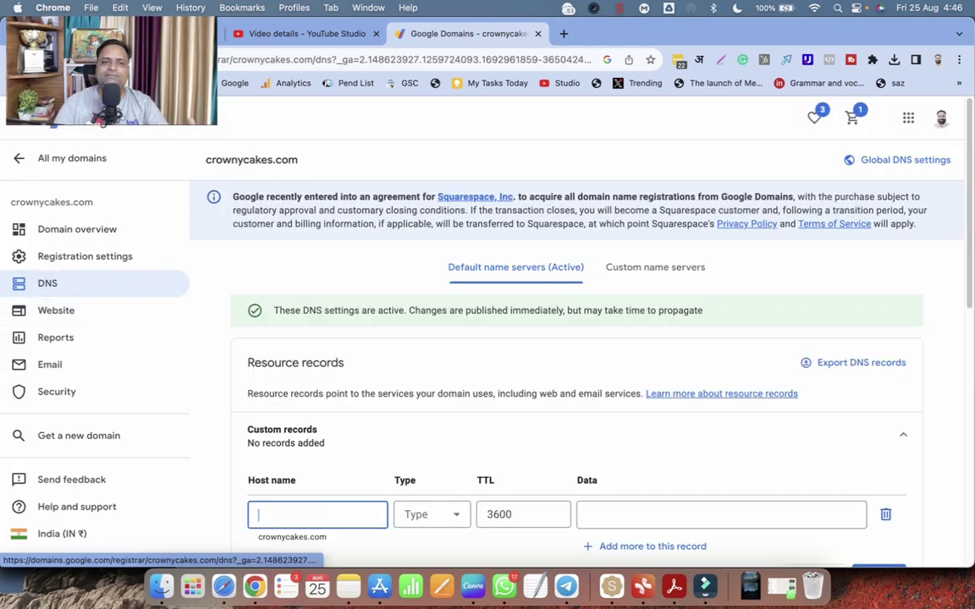
click(56, 310)
scroll(438, 220, down, 10)
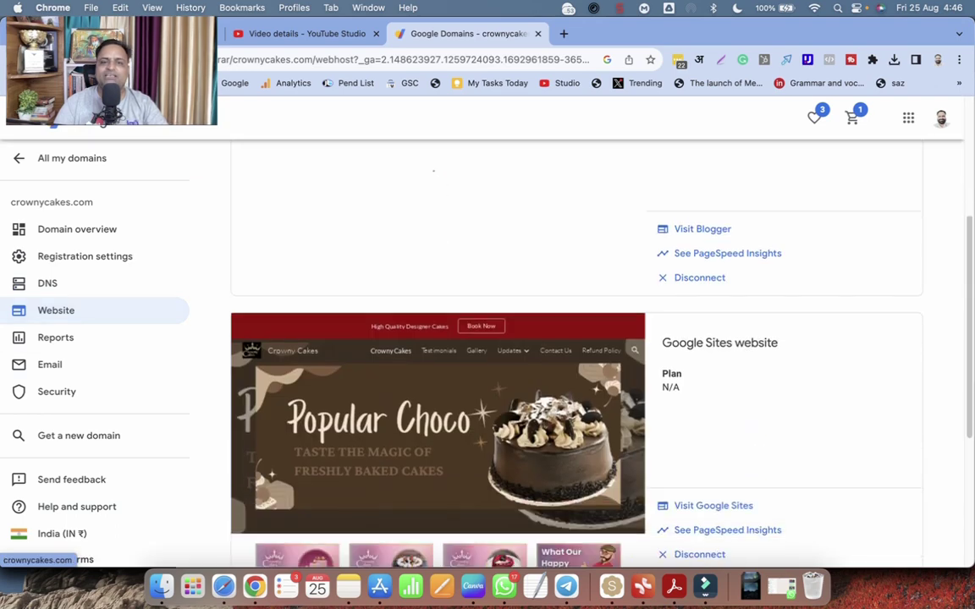
scroll(438, 339, up, 5)
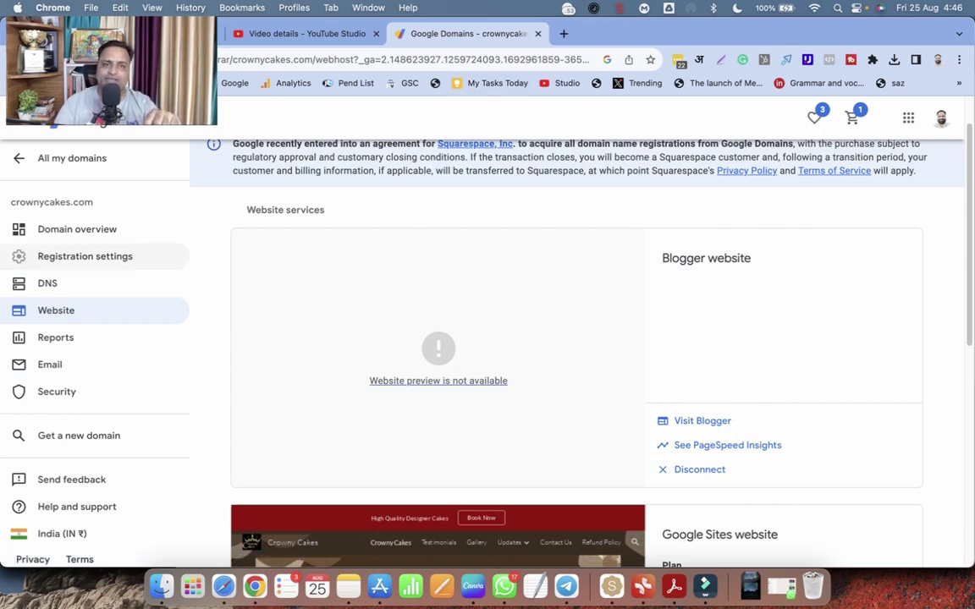
click(84, 284)
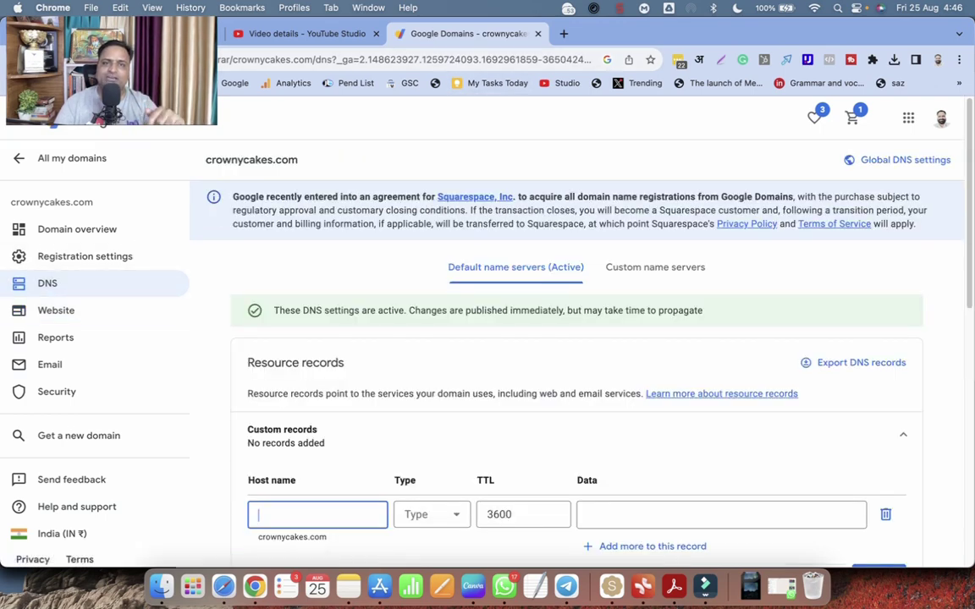
key(super+l)
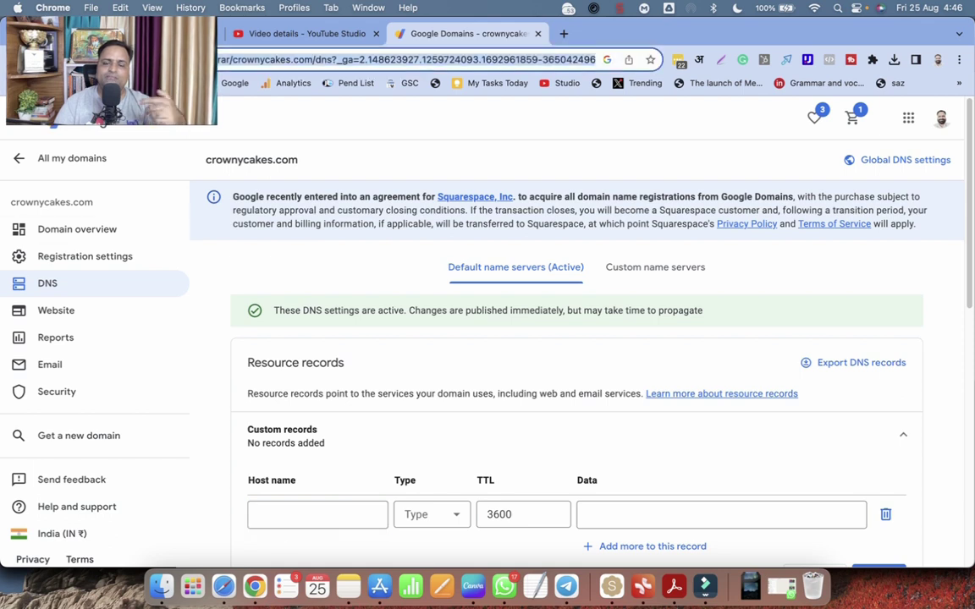
key(Return)
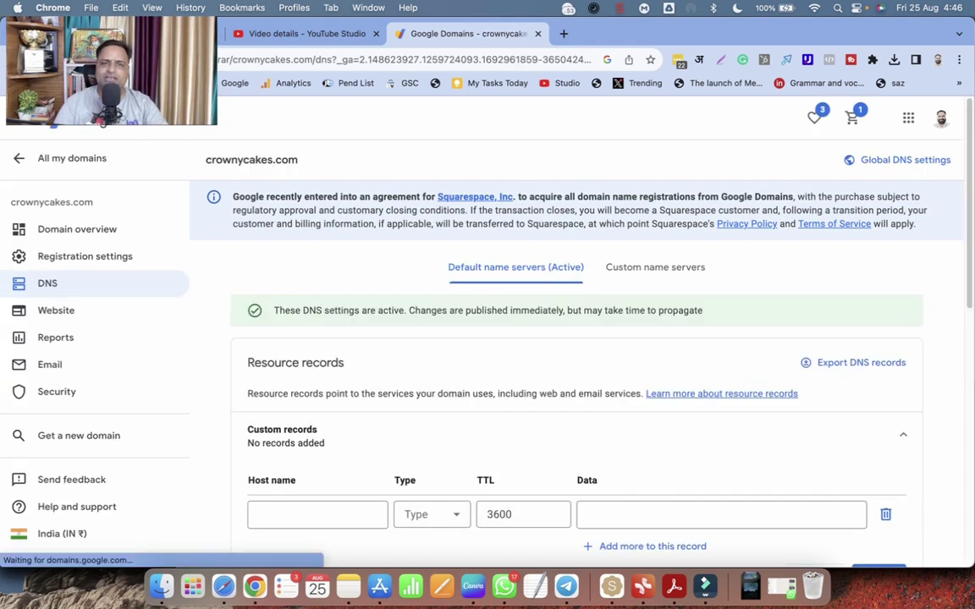
Return to Website services and choose Visit Blogger on the Blogger website card
click(56, 311)
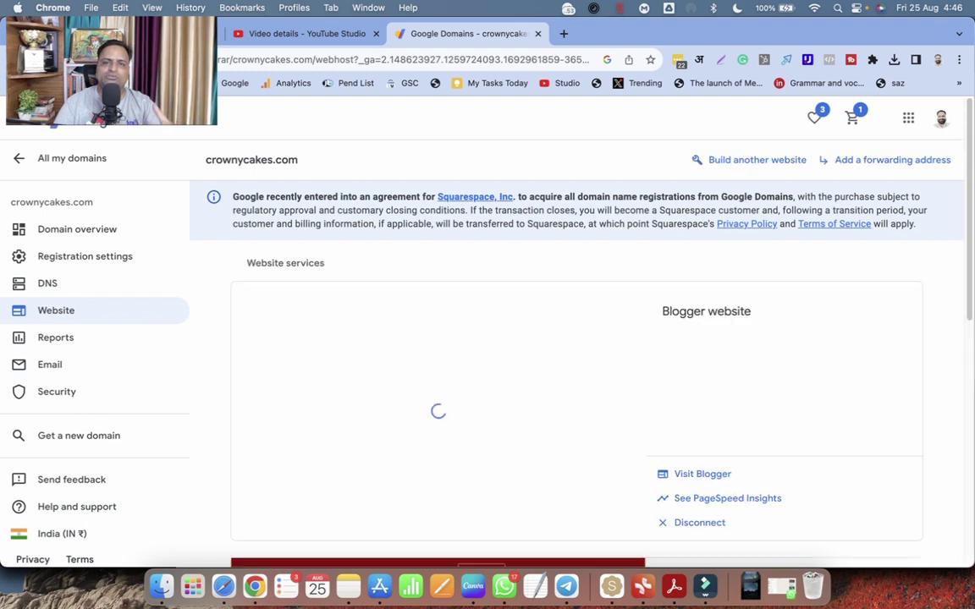
scroll(396, 369, down, 1)
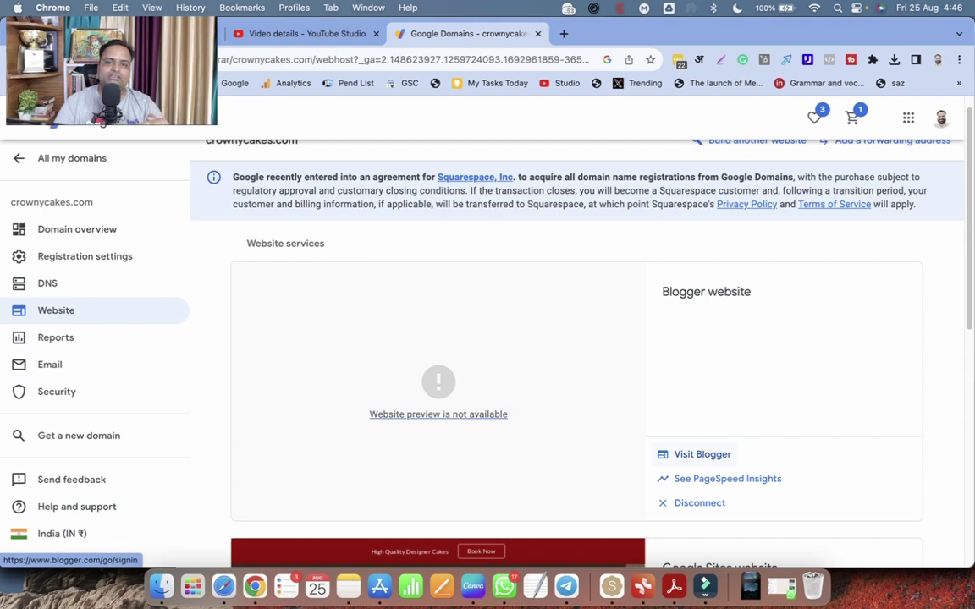
click(703, 454)
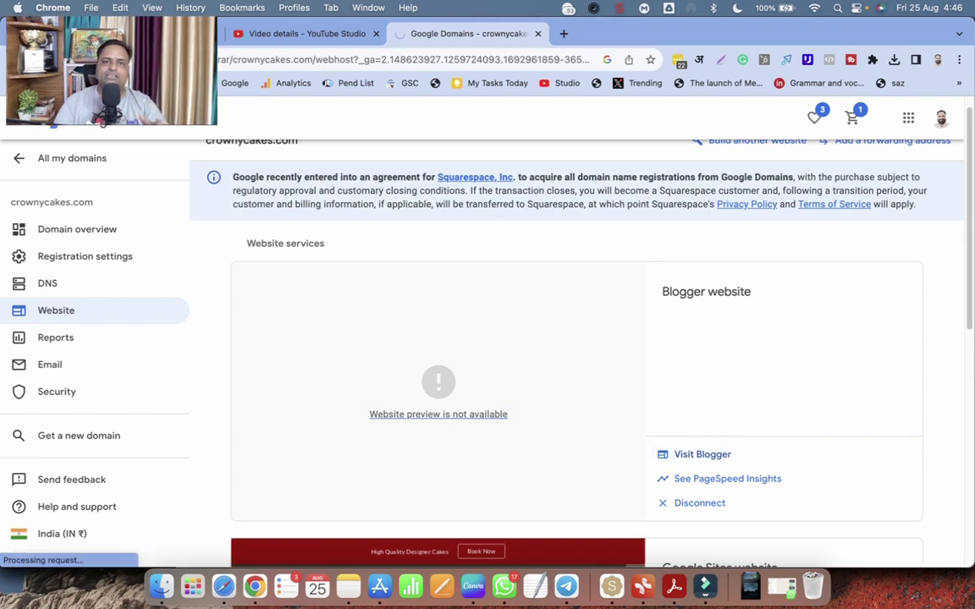